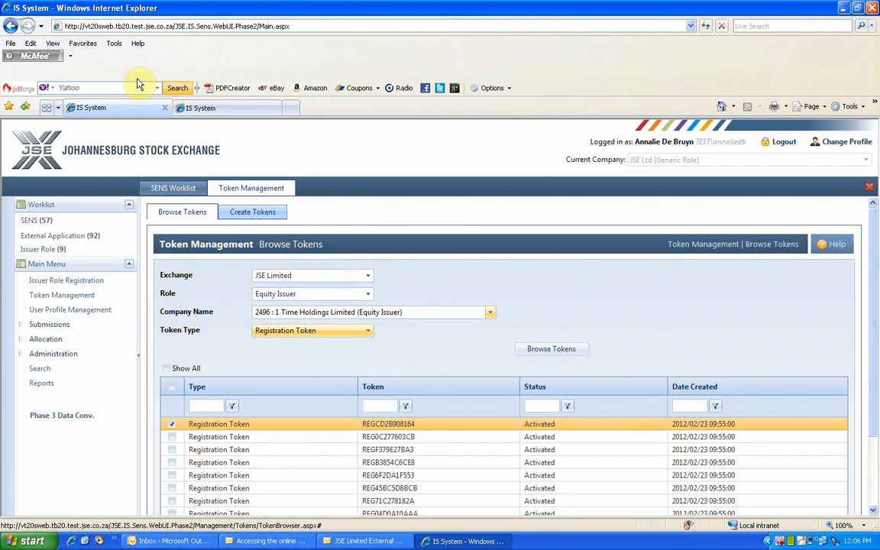
Step: Switch to the second IS System tab showing the SENS User Login page
left_click(205, 109)
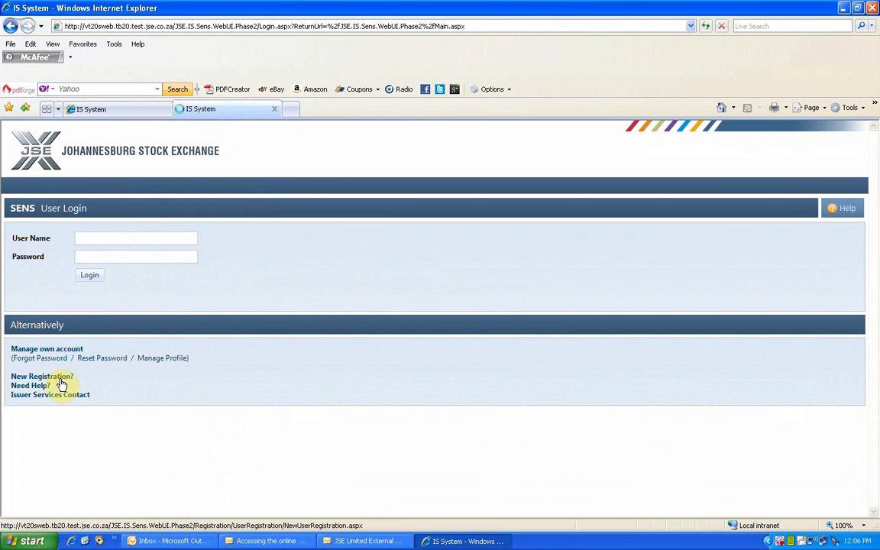
Step: Follow the 'New Registration?' link to start a new external registration application
left_click(62, 379)
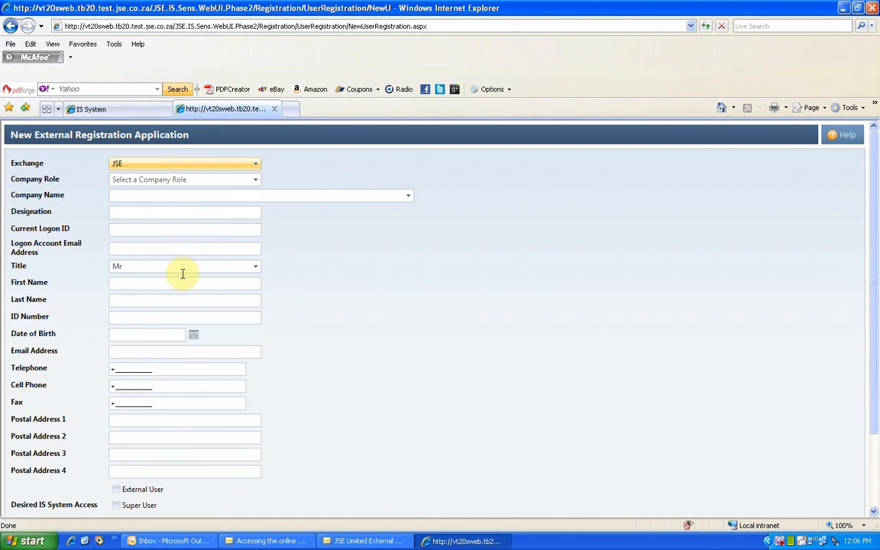
Step: Keep exchange JSE, choose role Equity Issuer and company 1 Time Holdings Limited
left_click(255, 166)
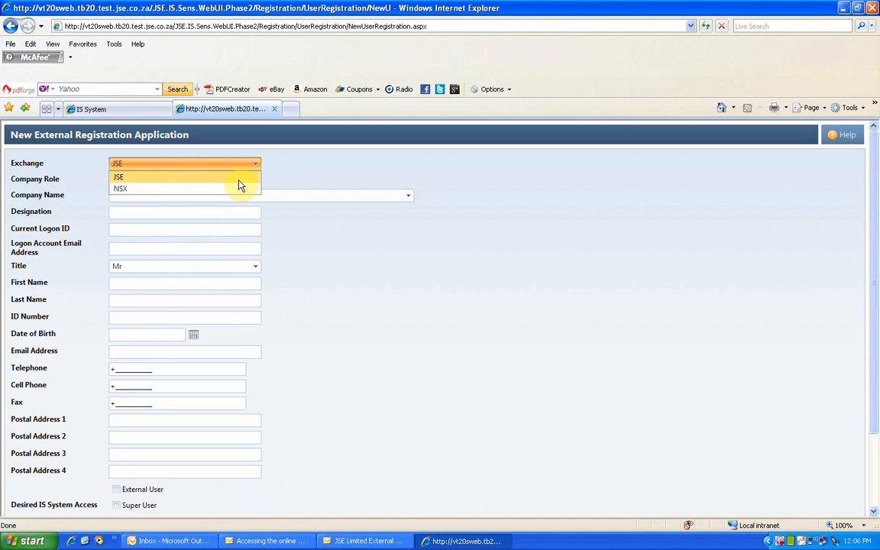
left_click(238, 179)
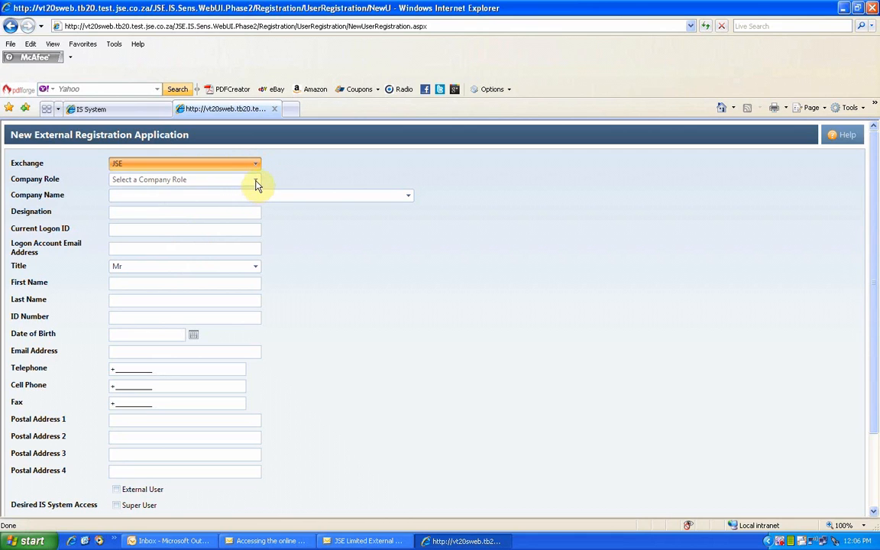
left_click(255, 181)
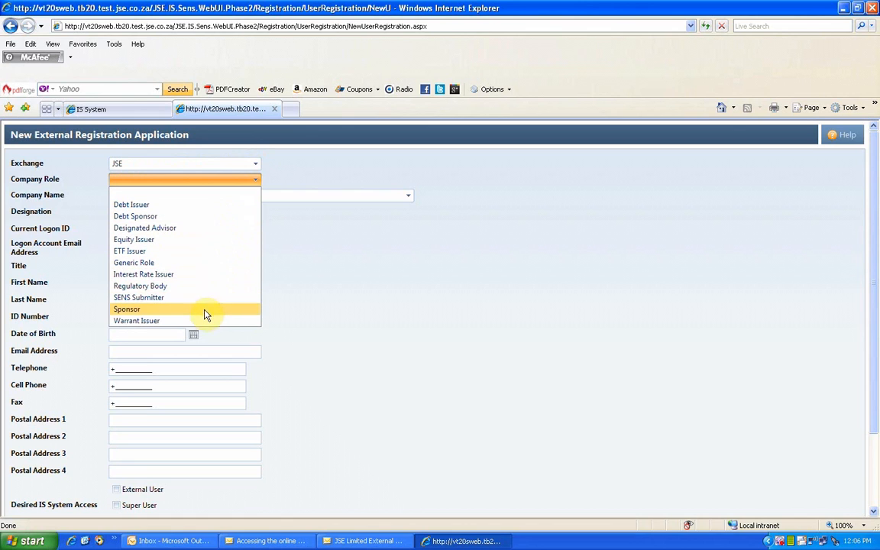
left_click(187, 239)
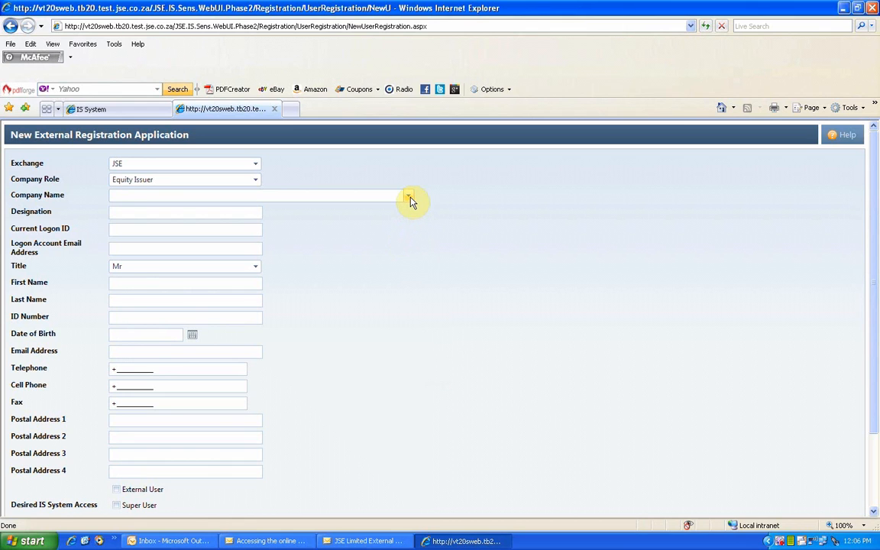
left_click(409, 197)
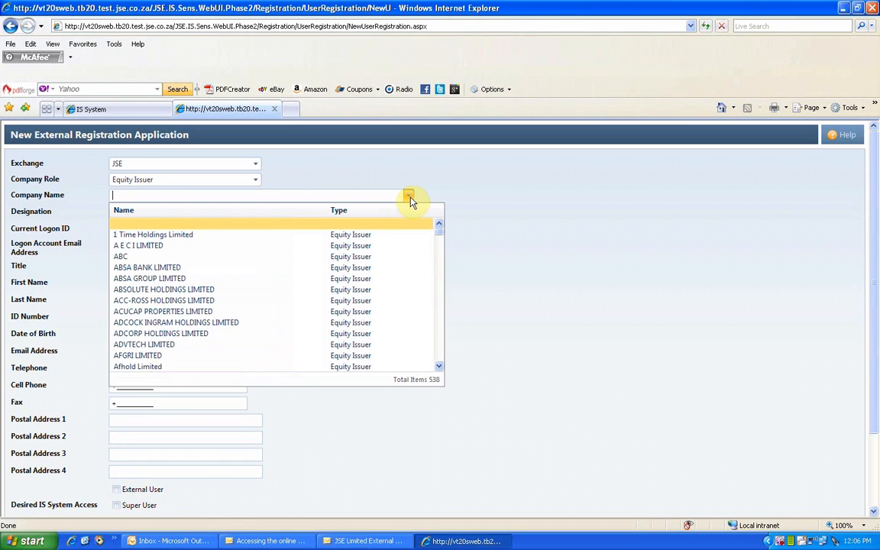
left_click(177, 239)
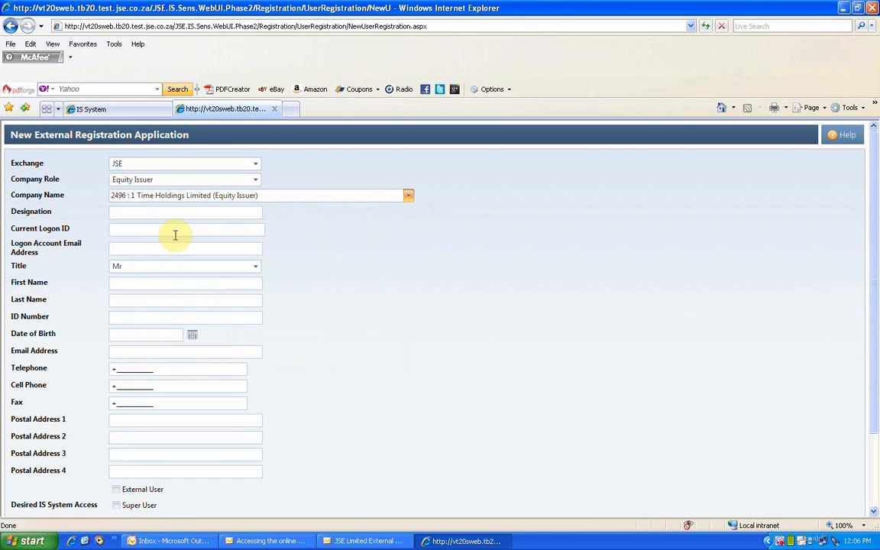
left_click(113, 211)
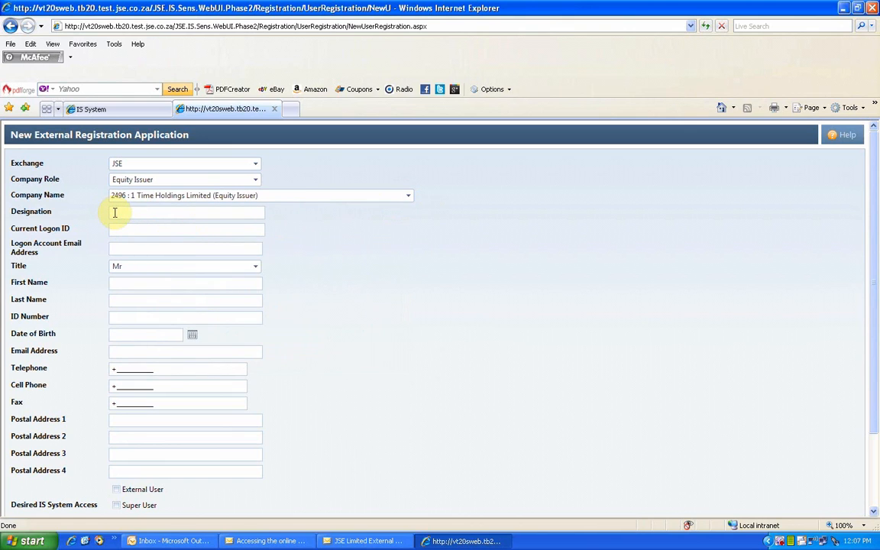
Step: Enter designation Director, keep title Mr, and fill in the applicant's first and last names
type("Director")
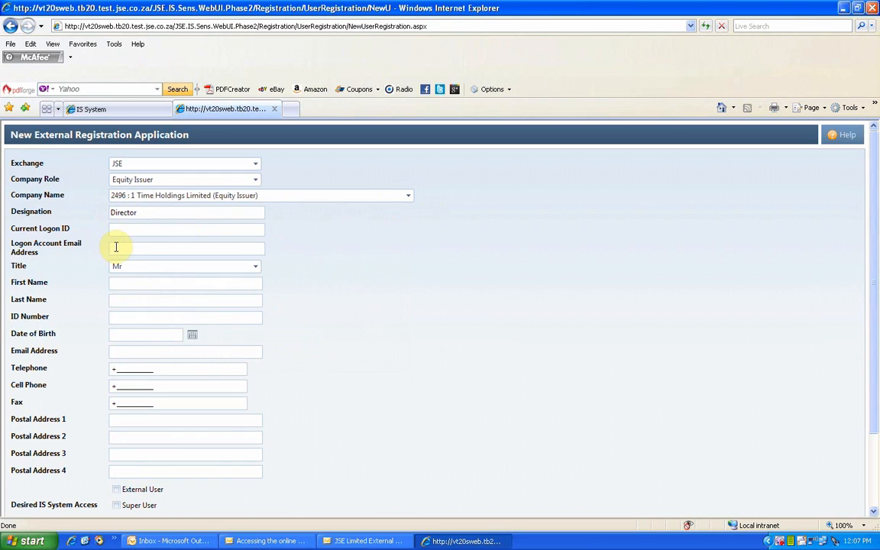
left_click(117, 228)
left_click(118, 250)
left_click(254, 267)
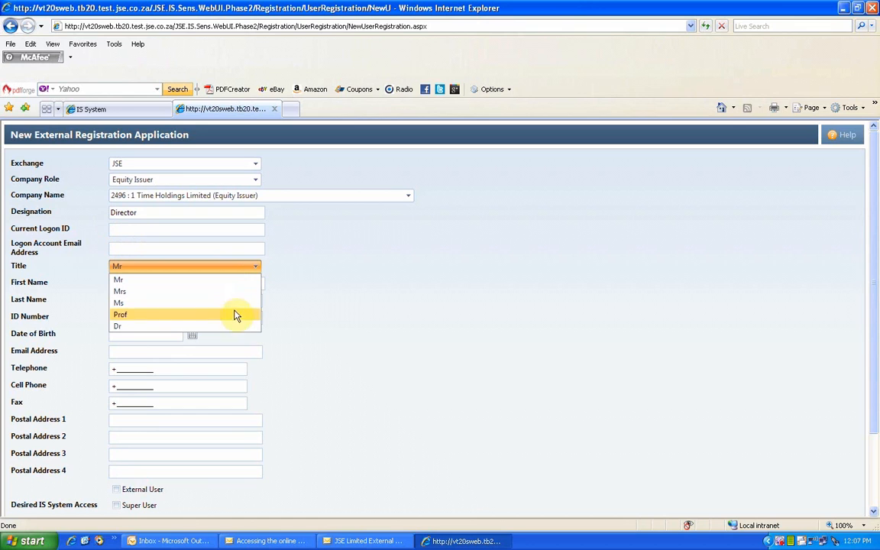
left_click(231, 280)
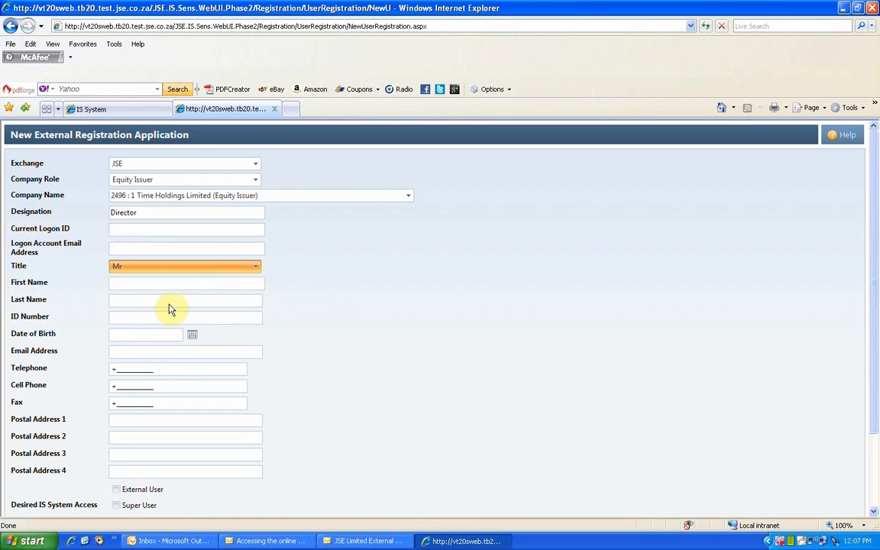
left_click(120, 283)
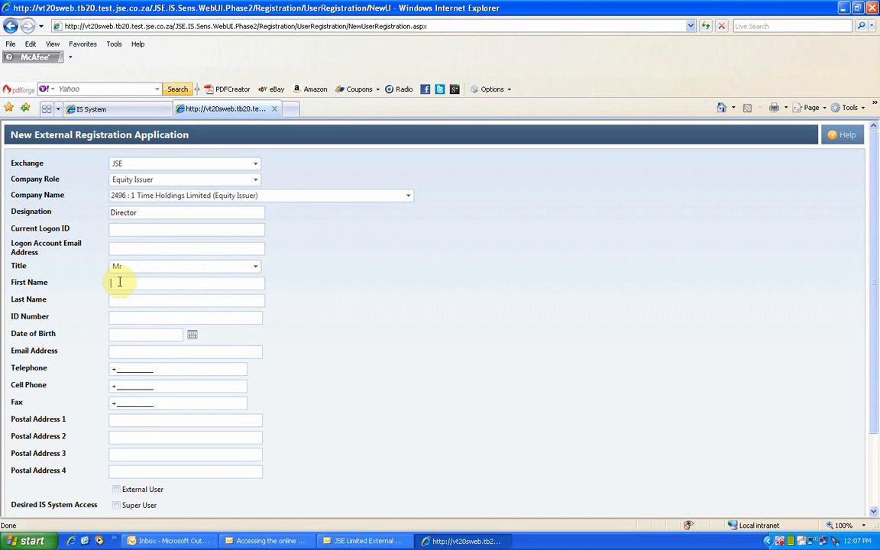
left_click(118, 299)
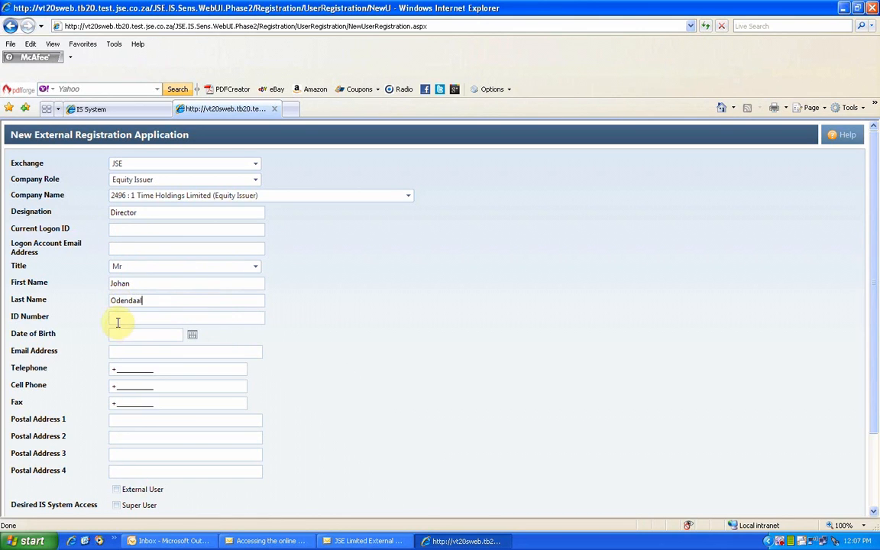
left_click(118, 318)
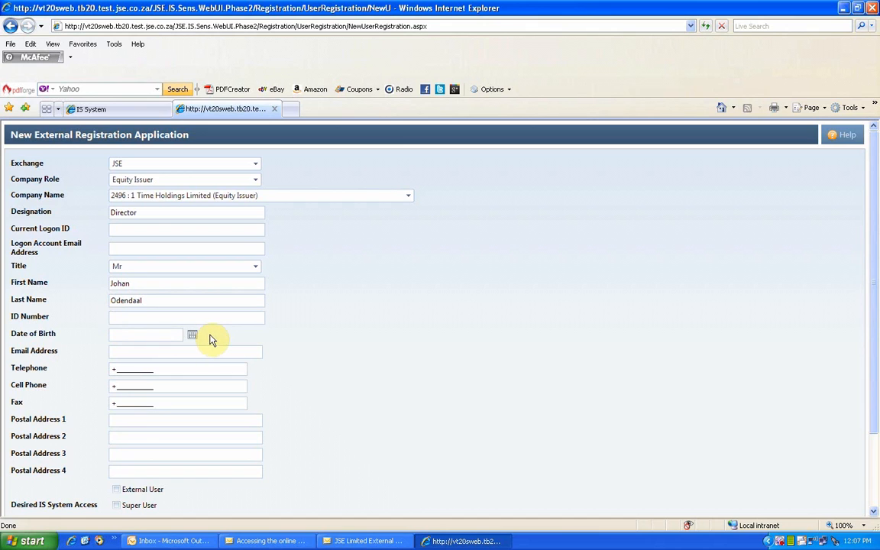
left_click(119, 335)
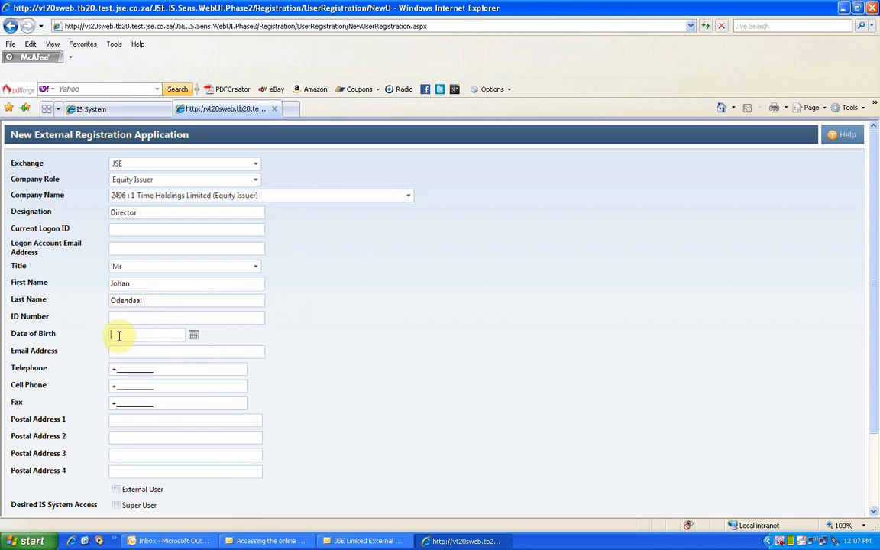
left_click(194, 339)
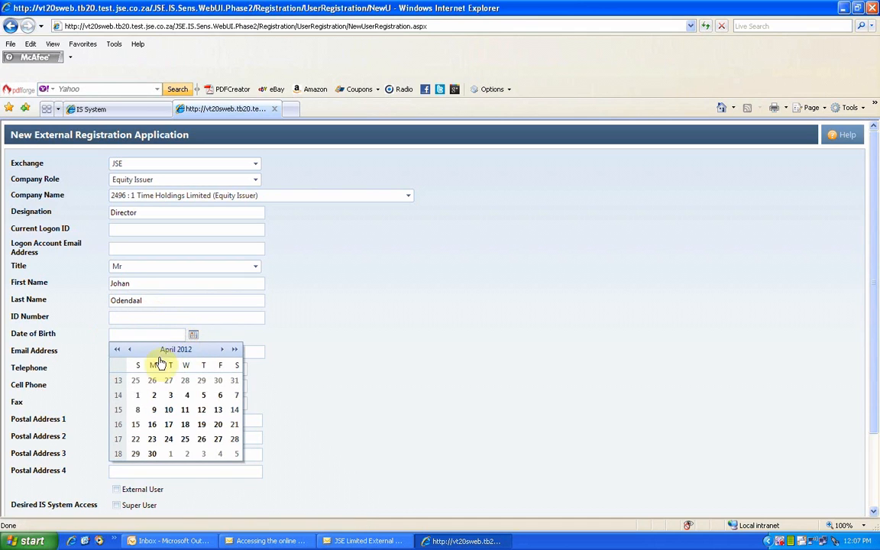
left_click(300, 337)
left_click(139, 336)
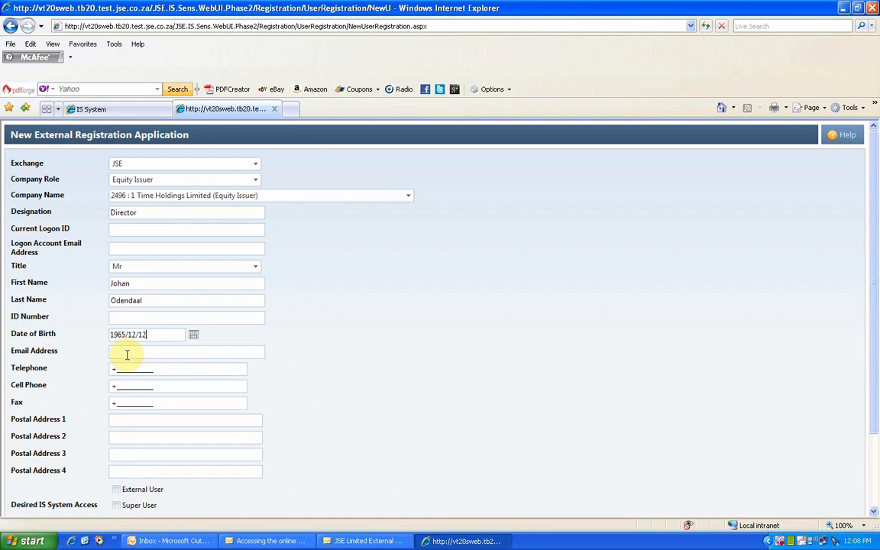
Step: Fill in the applicant's e-mail address, correcting the mistyped ending
left_click(127, 354)
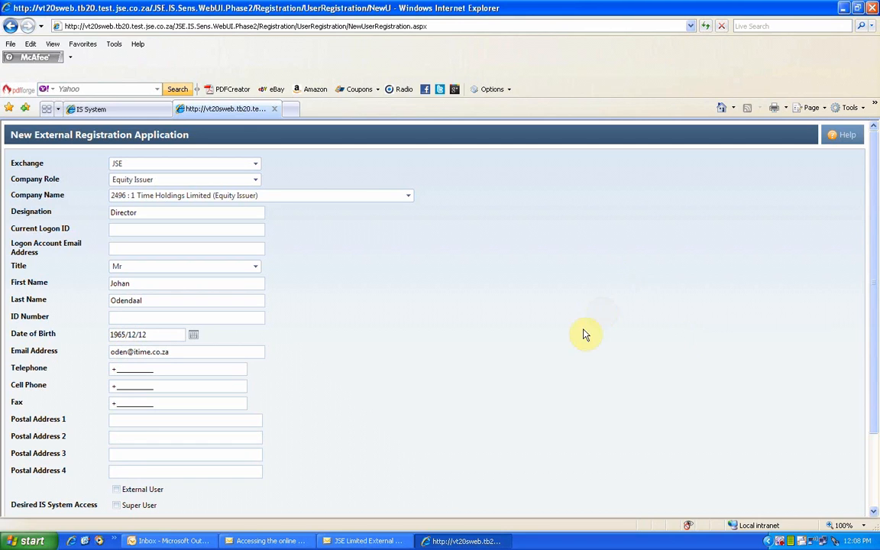
Step: Enter the applicant's telephone, cell phone and fax numbers
left_click(119, 368)
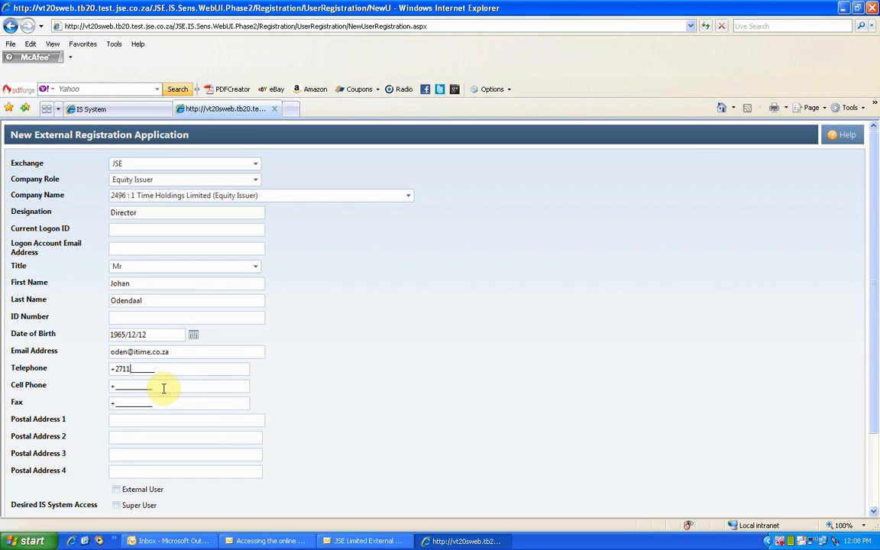
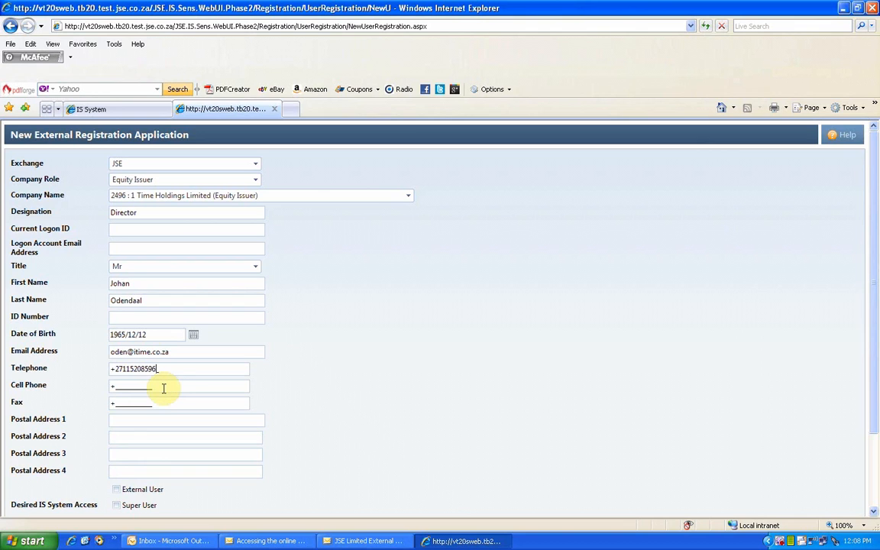
left_click(116, 388)
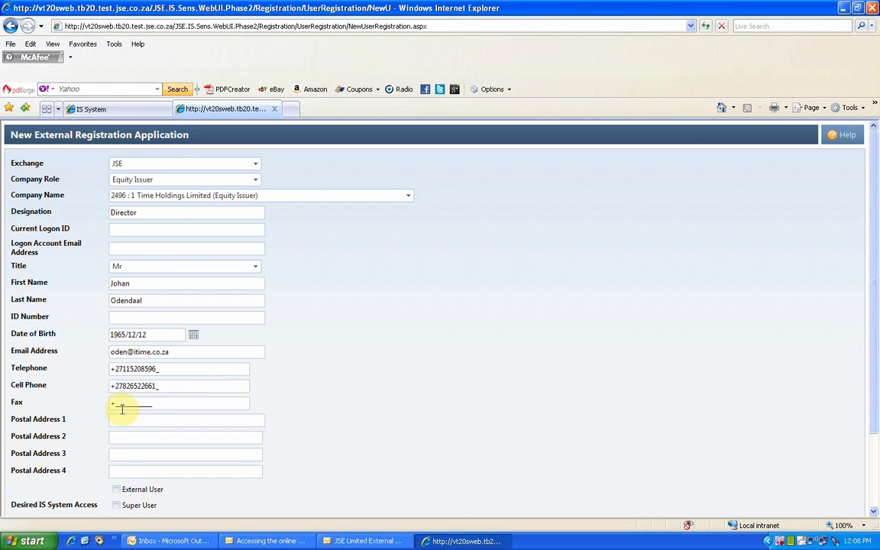
left_click(116, 405)
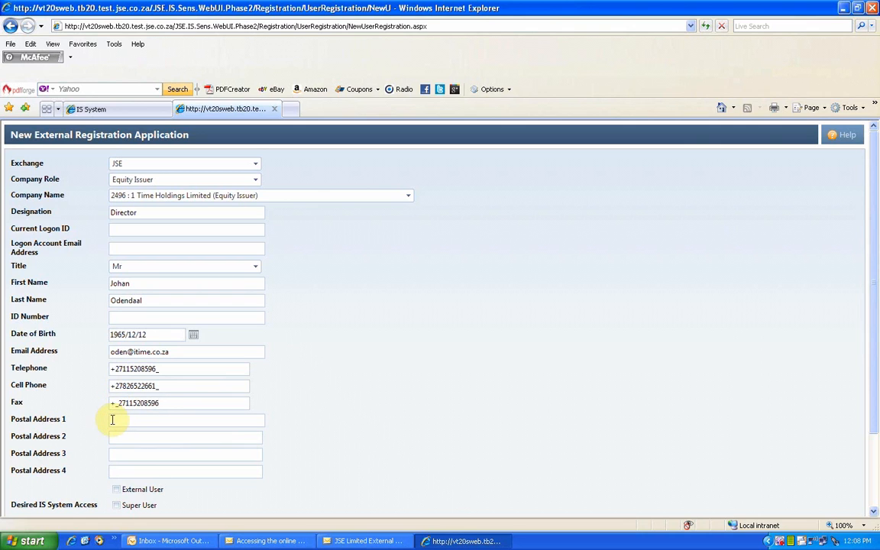
Step: Fill in the applicant's postal address across address lines 1, 2 and 3
left_click(112, 418)
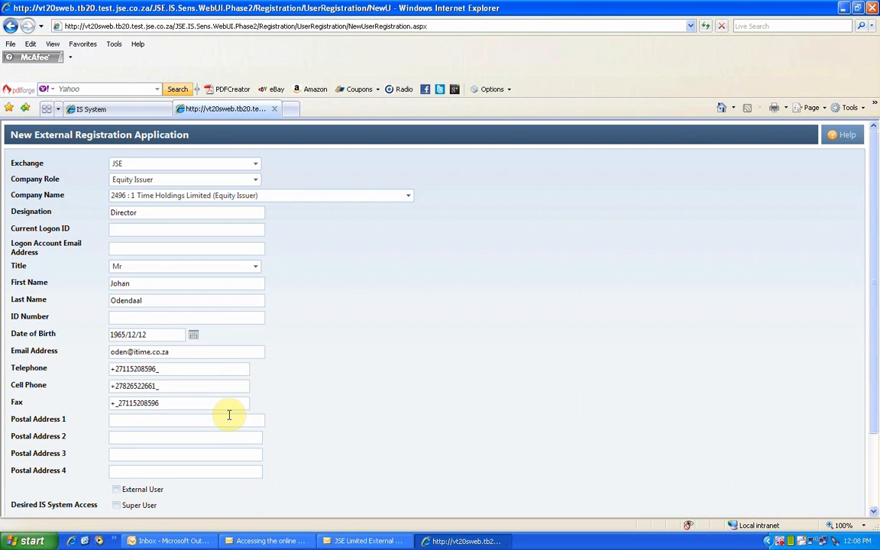
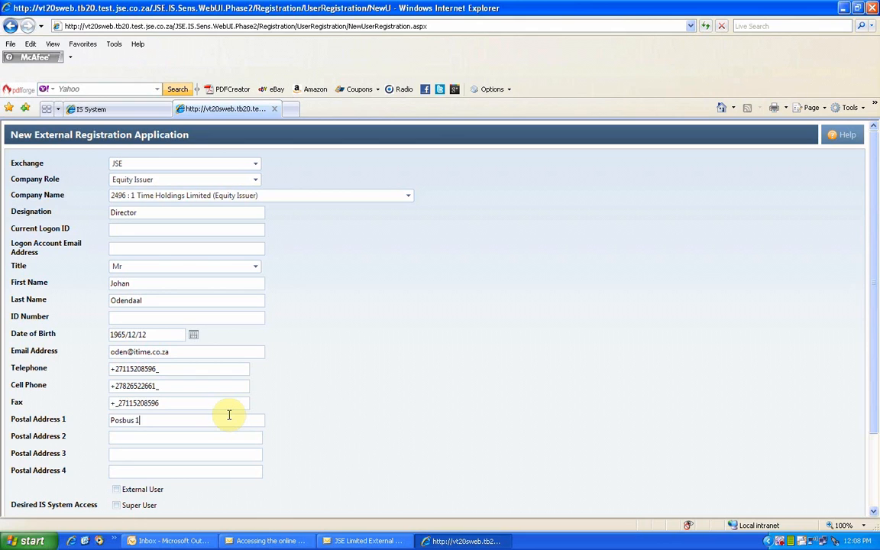
left_click(138, 437)
type("Johannesburg")
left_click(133, 453)
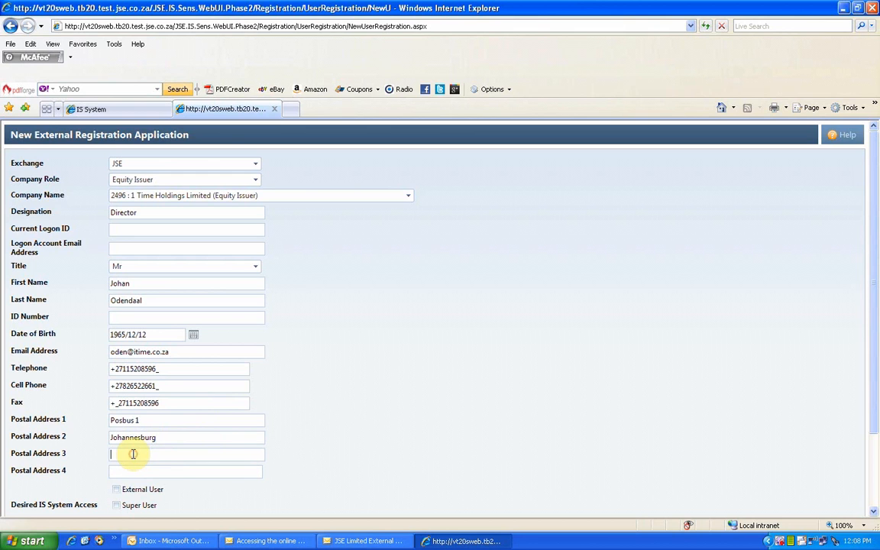
type("2000")
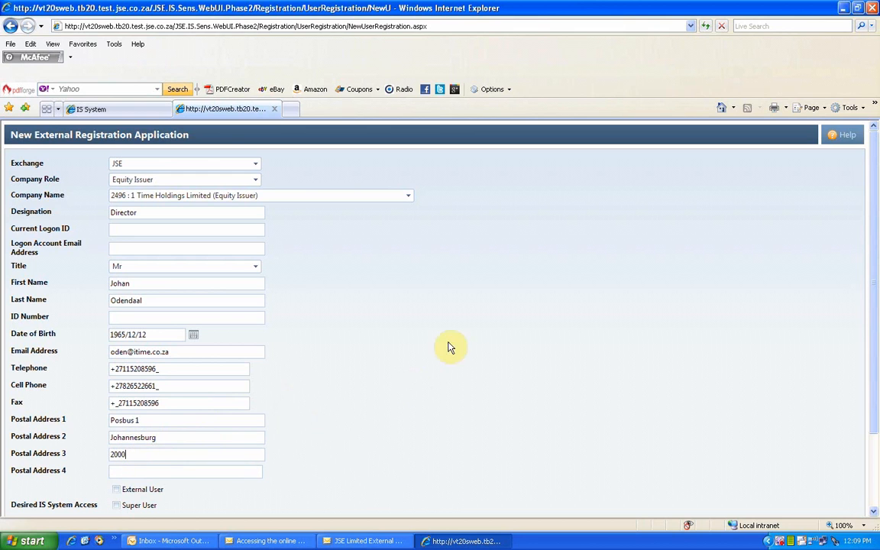
scroll(474, 352, "down", 3)
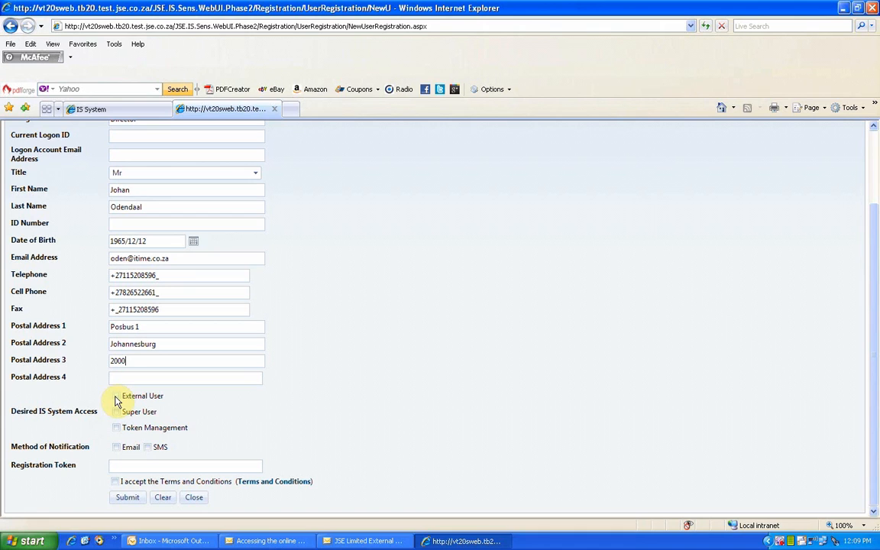
Step: Tick External User and Token Management access, and Email as notification method
left_click(116, 397)
left_click(115, 428)
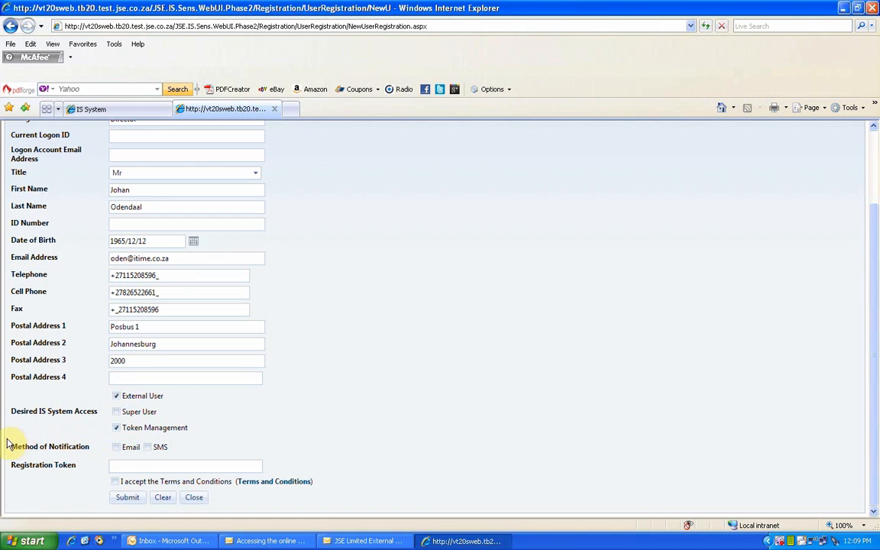
left_click(116, 446)
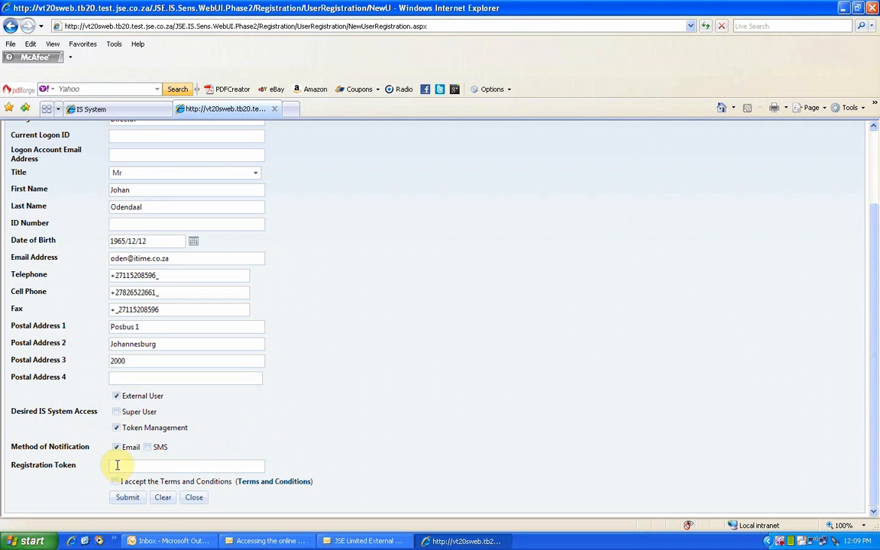
Step: Paste the copied registration token, read the Terms and Conditions, and tick acceptance
right_click(117, 464)
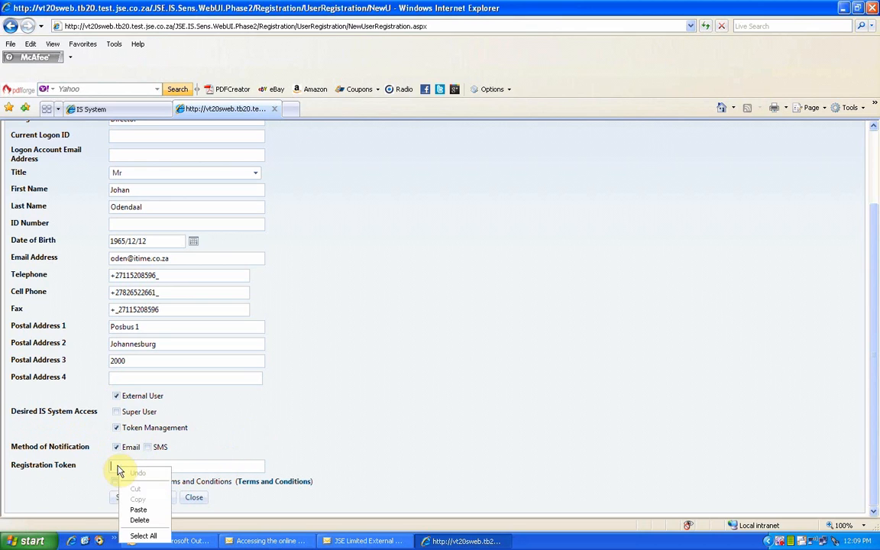
left_click(136, 510)
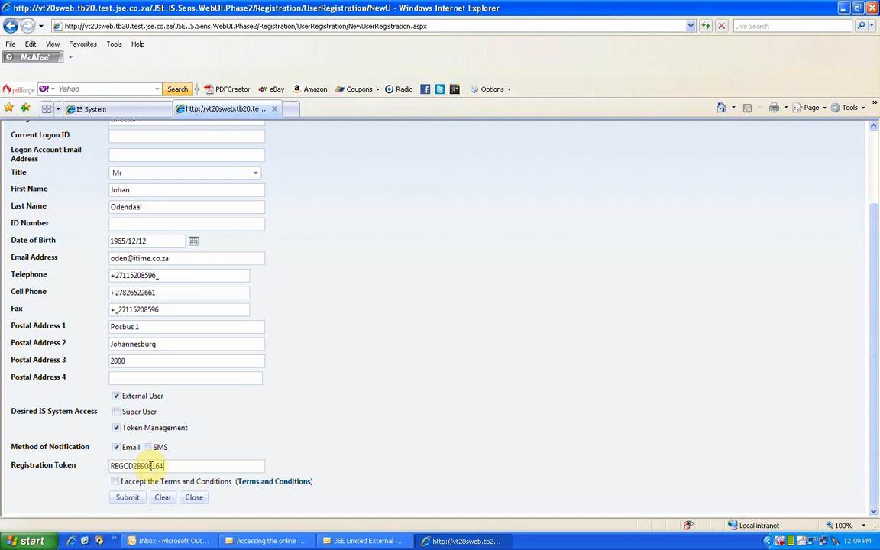
left_click(274, 482)
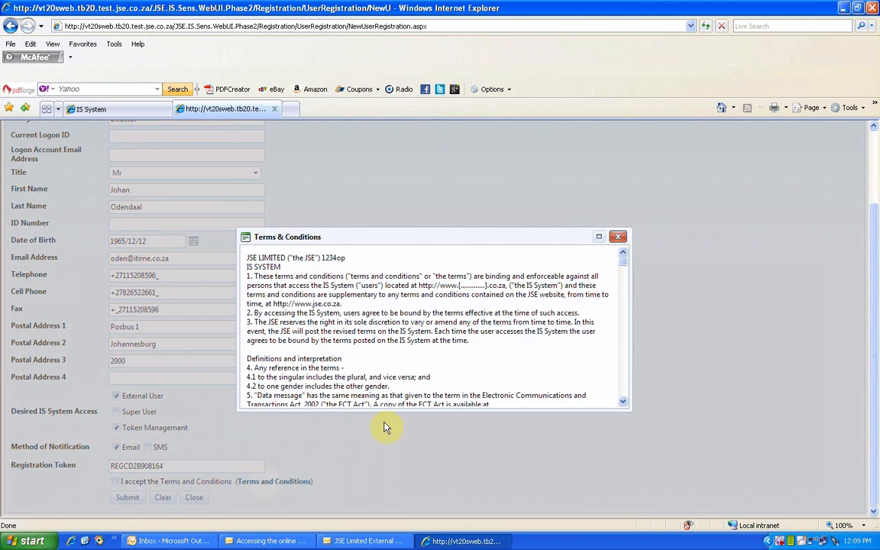
left_click(623, 403)
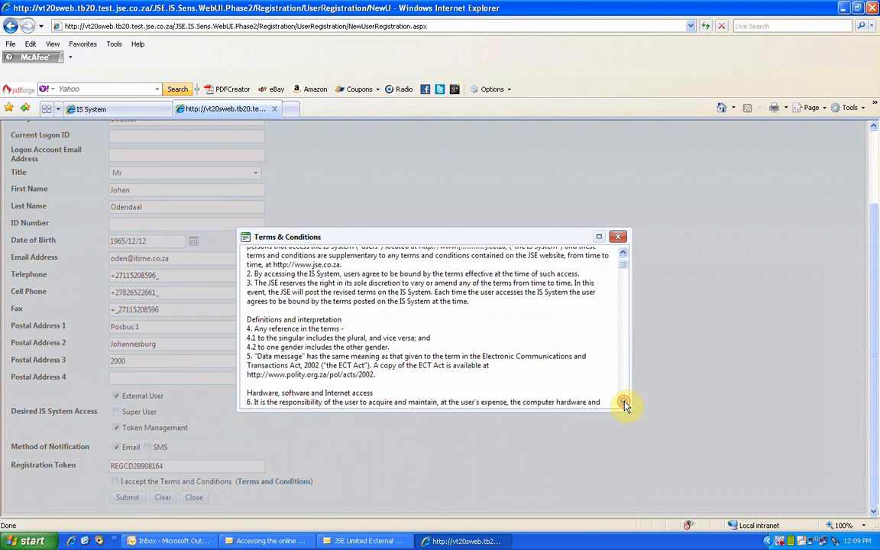
left_click_drag(623, 403, 624, 406)
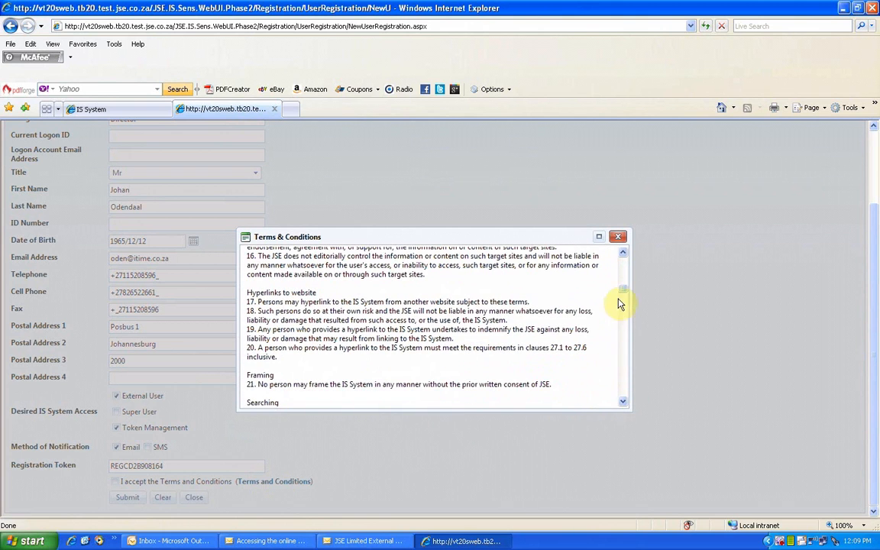
left_click_drag(622, 289, 618, 398)
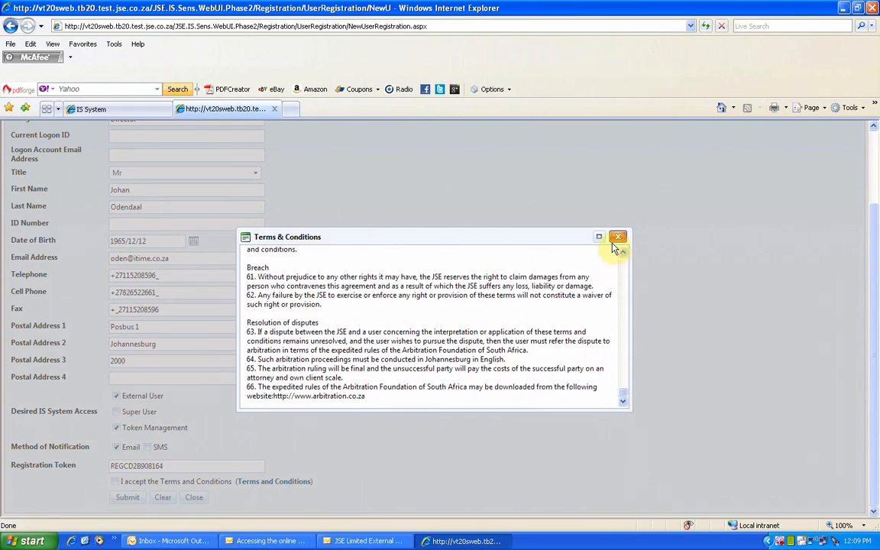
left_click(618, 236)
left_click(114, 481)
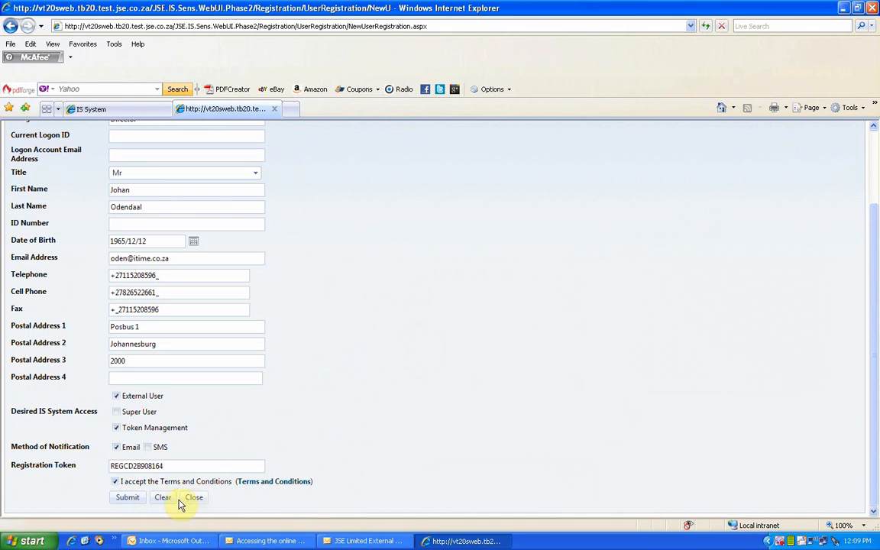
Step: Submit the registration application and dismiss the success dialog showing the reference number
left_click(127, 499)
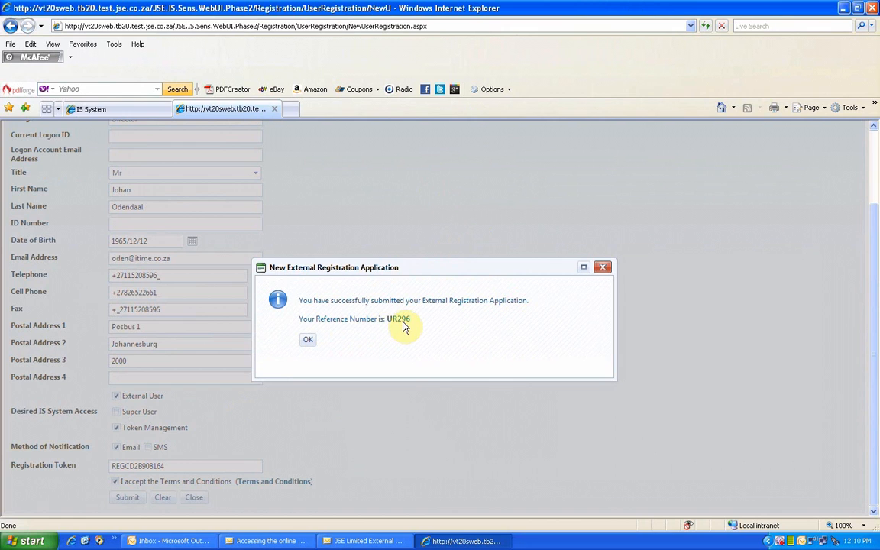
left_click(308, 340)
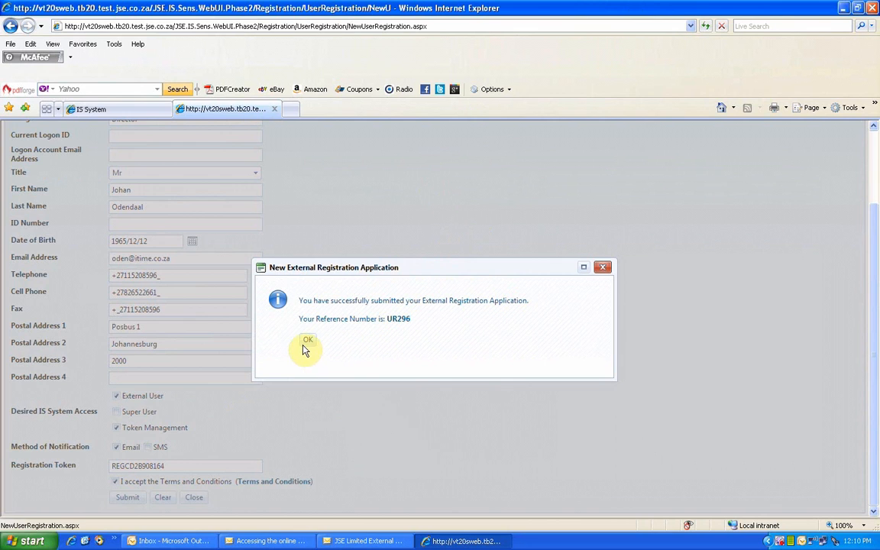